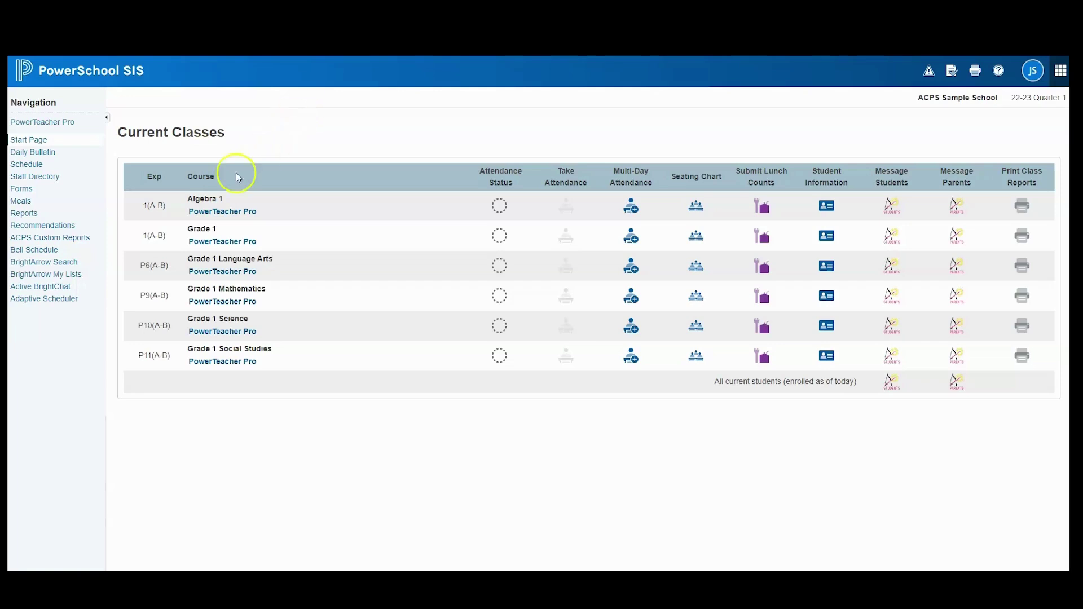
# Open the details of the Algebra 1 (02052HO) class list from BrightArrow My Lists.
pyautogui.click(77, 278)
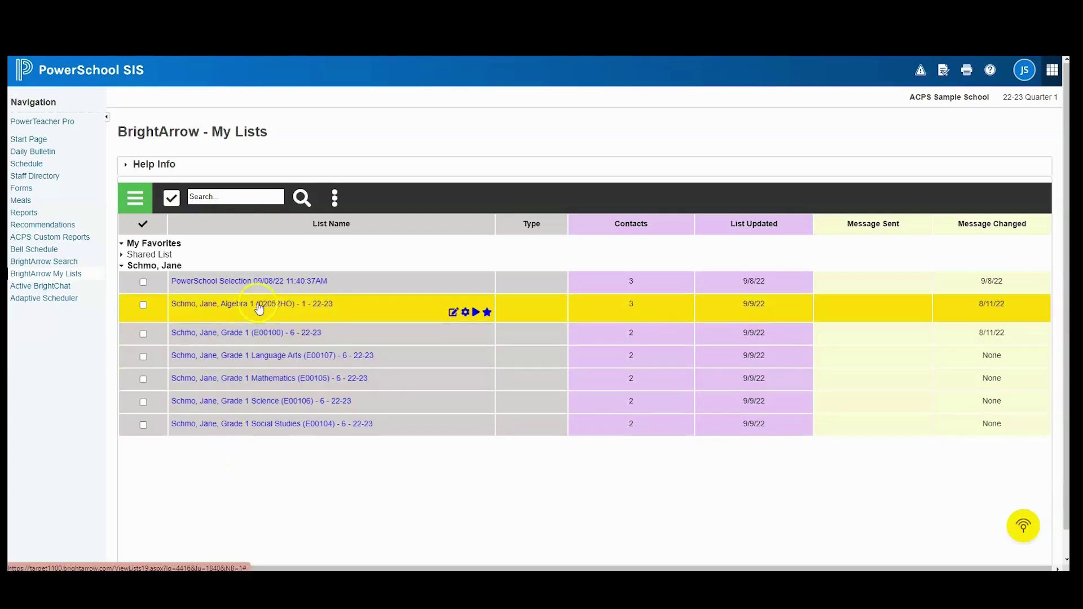
pyautogui.click(368, 309)
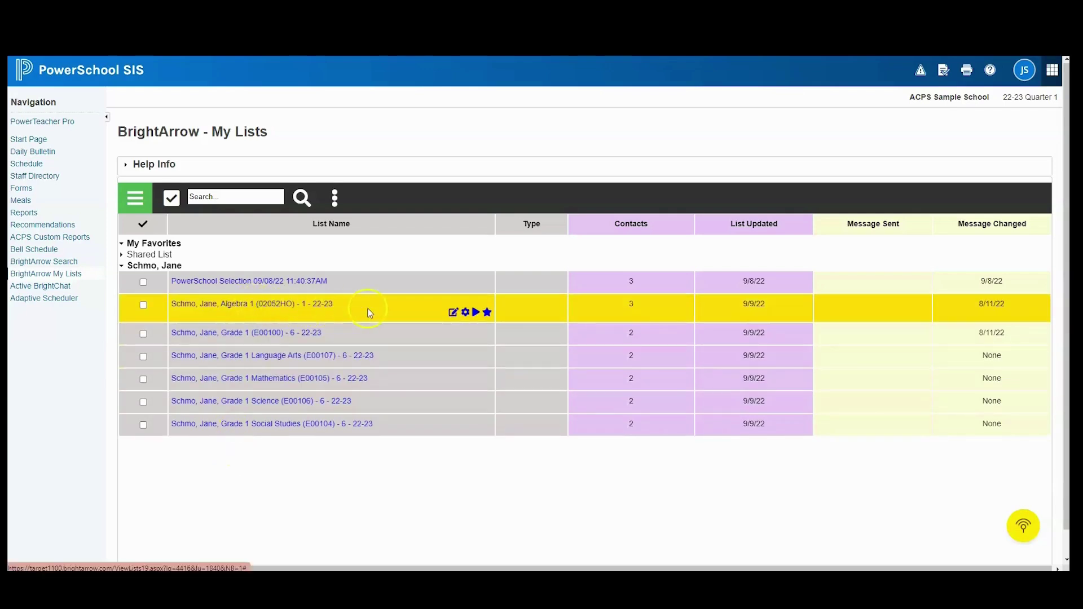
pyautogui.click(453, 313)
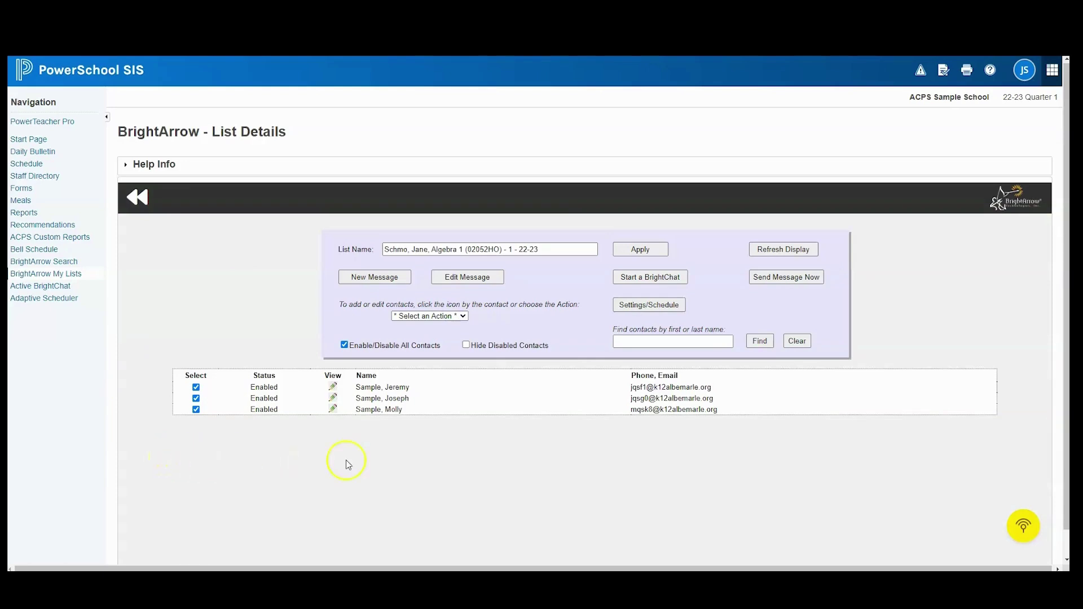
# Open the Start a BrightChat form for the Algebra 1 list and go through its topic and initial message fields.
pyautogui.click(645, 278)
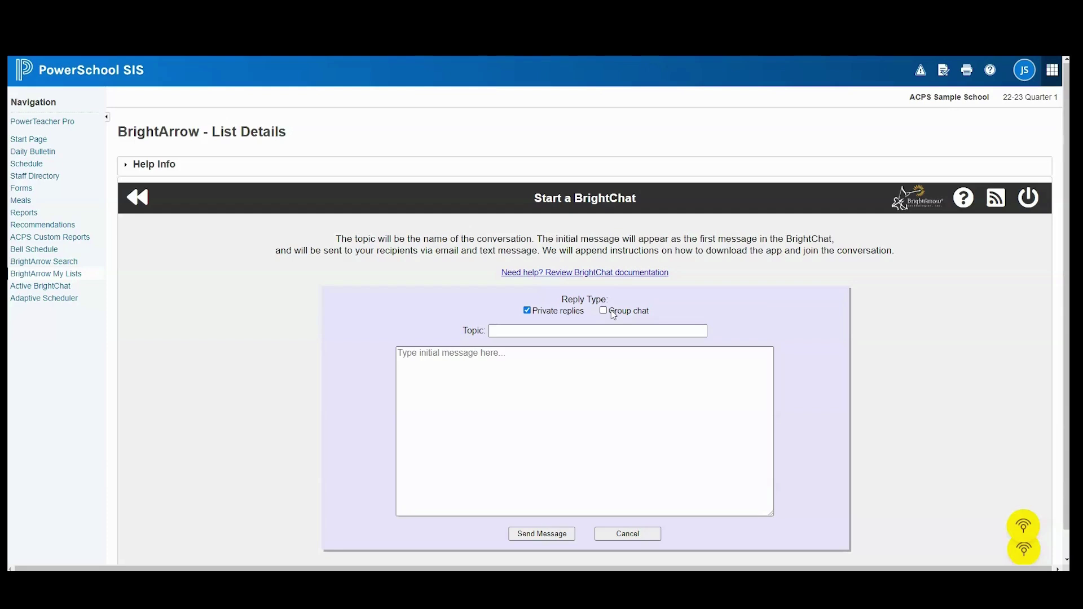
pyautogui.click(599, 329)
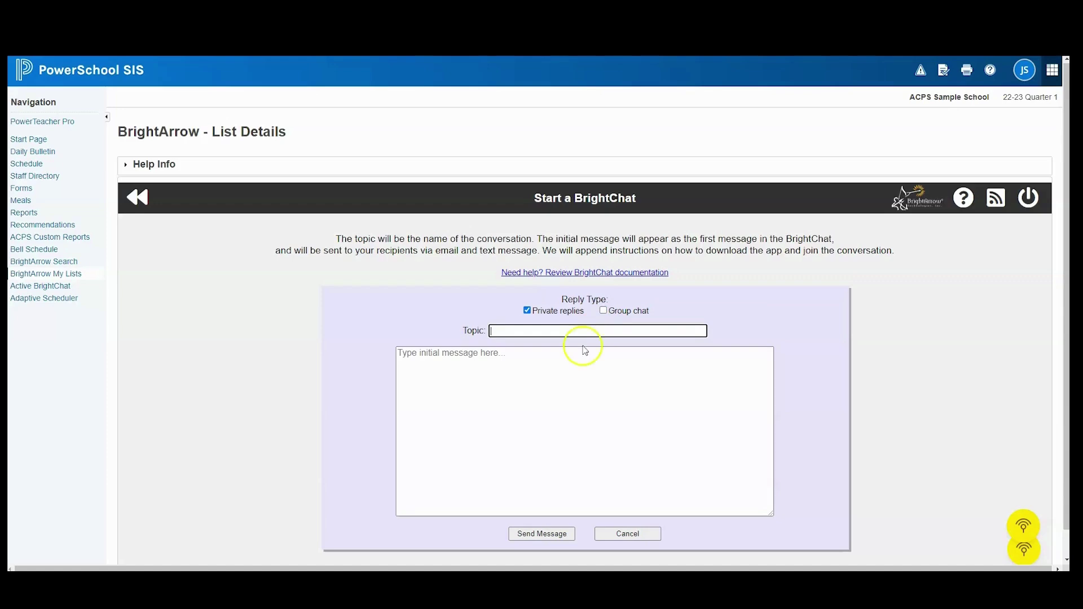
pyautogui.click(582, 351)
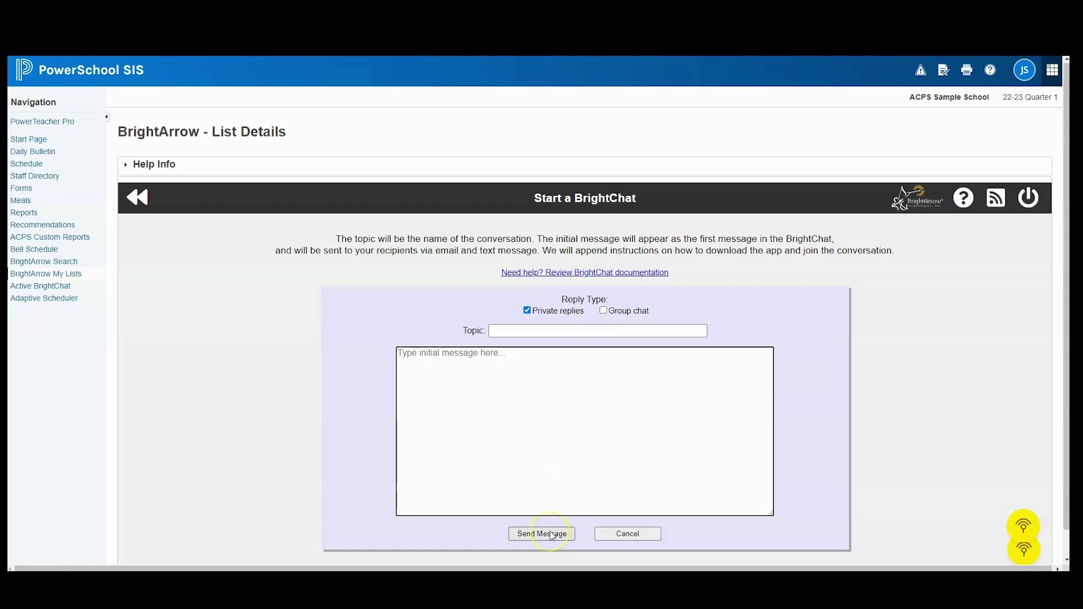
pyautogui.click(136, 173)
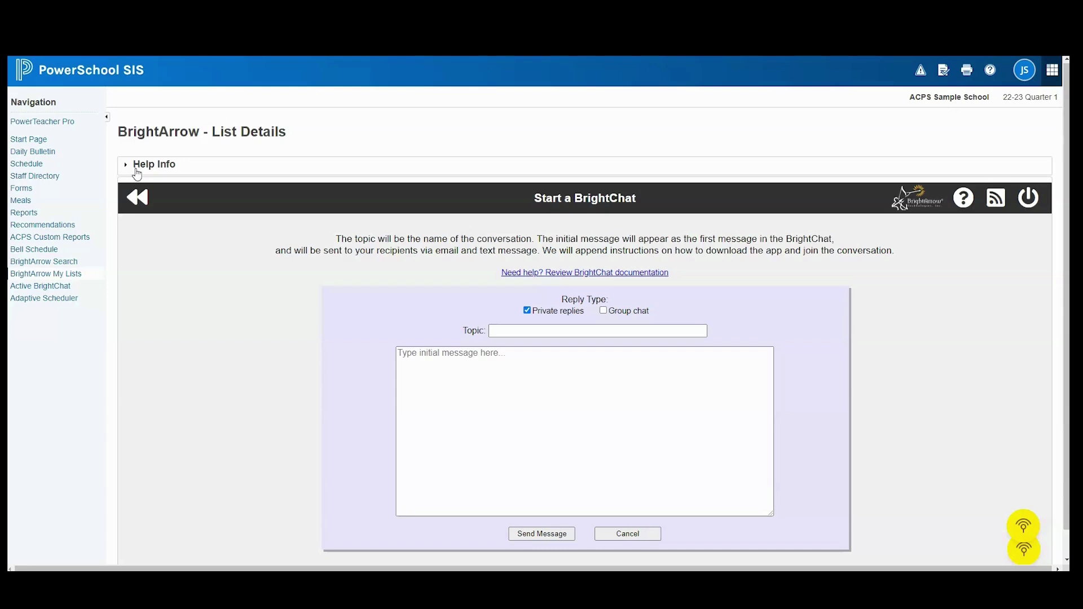
# Switch to PowerTeacher Pro and open its BrightArrow My Lists and BrightChat apps.
pyautogui.click(40, 121)
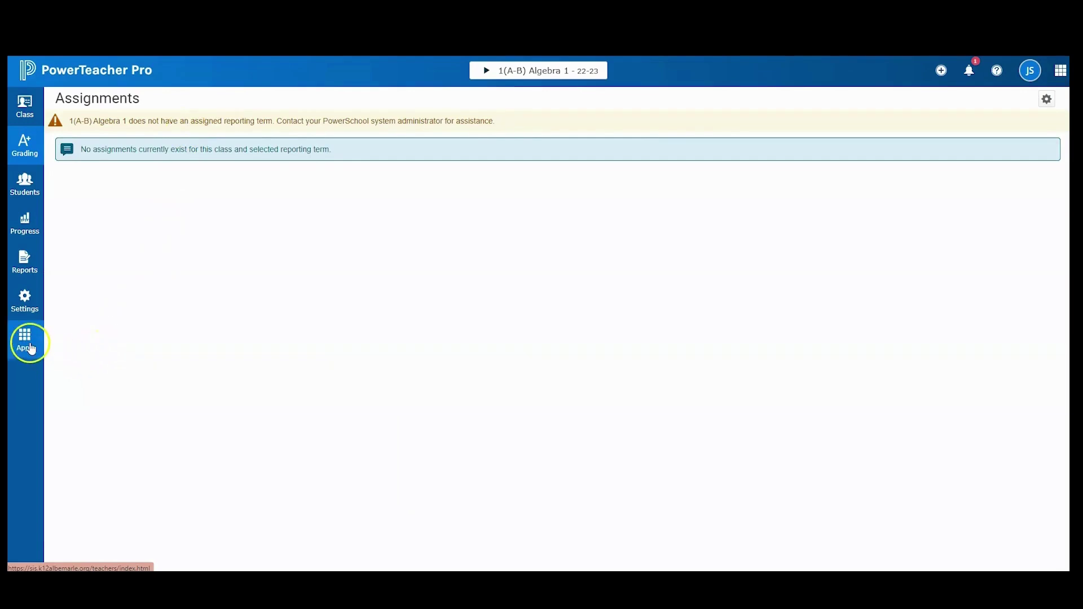
pyautogui.click(29, 346)
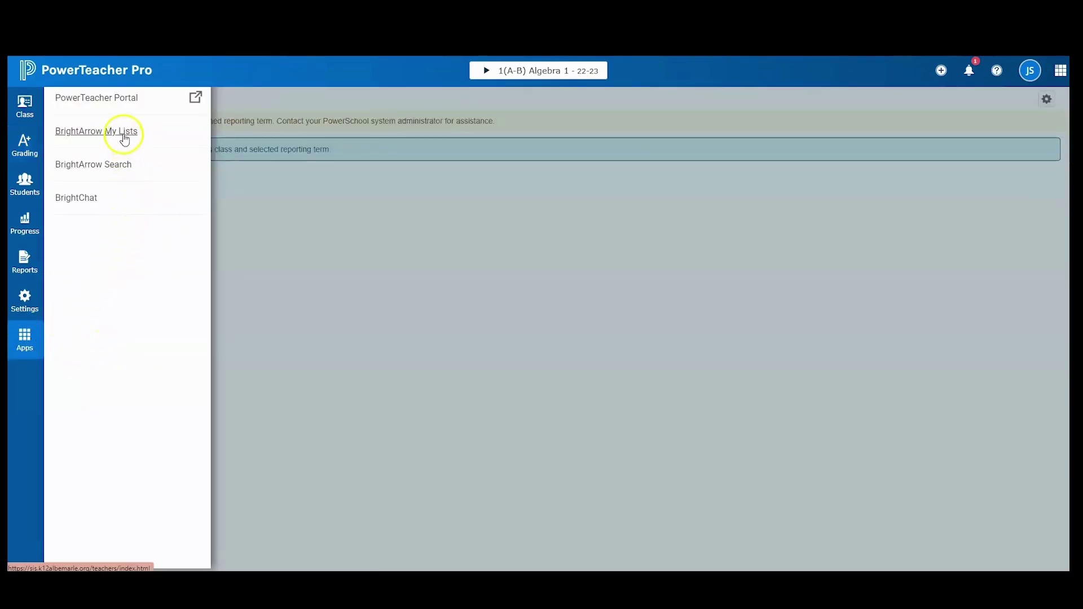
pyautogui.click(124, 136)
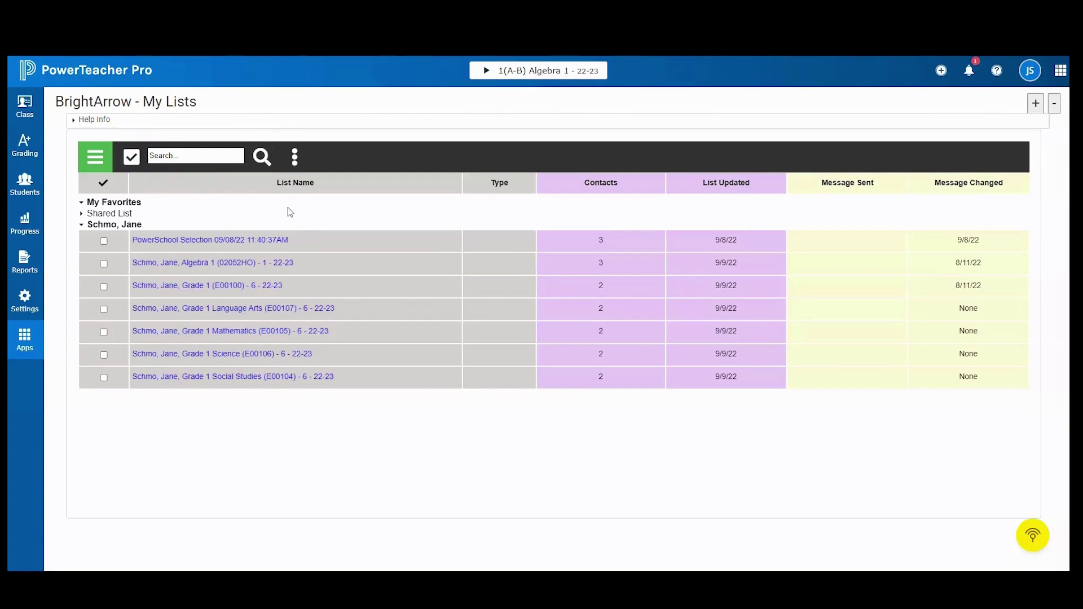
pyautogui.click(24, 338)
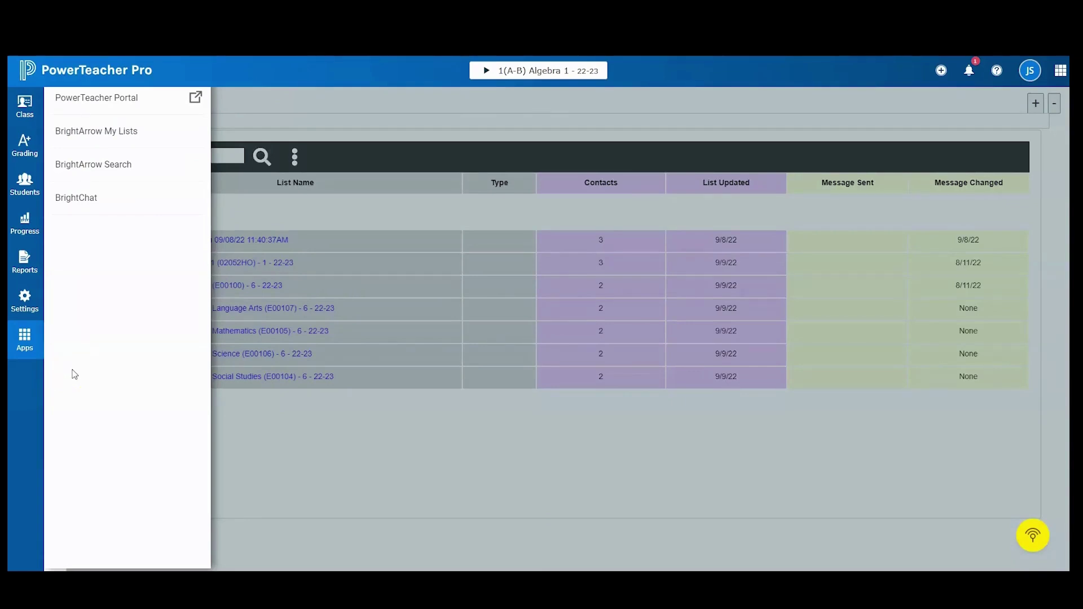
pyautogui.click(85, 198)
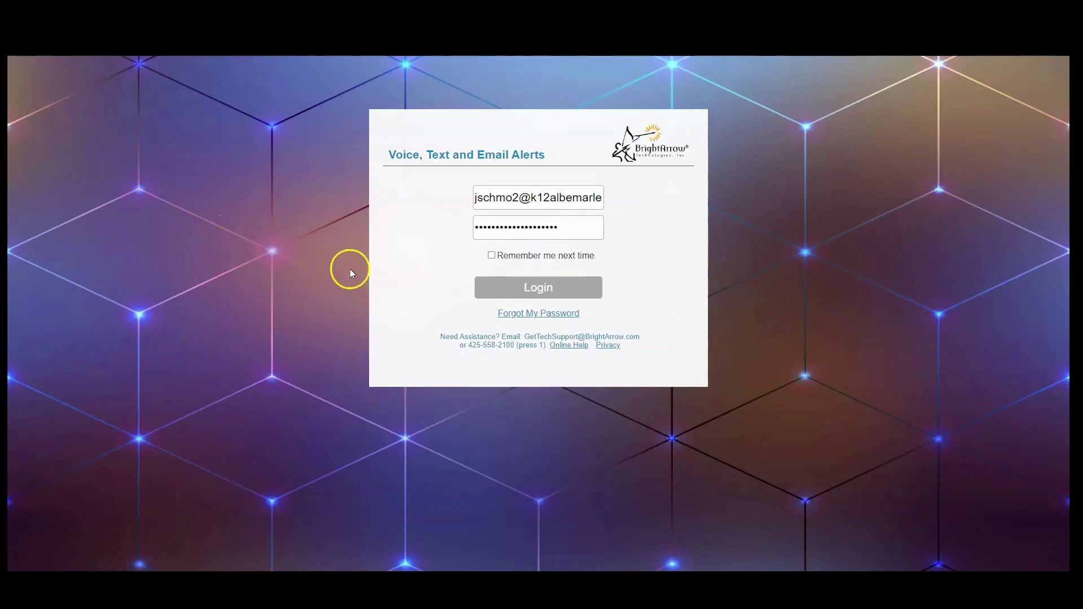
# Log in to the BrightArrow website with the already filled-in account credentials.
pyautogui.click(538, 291)
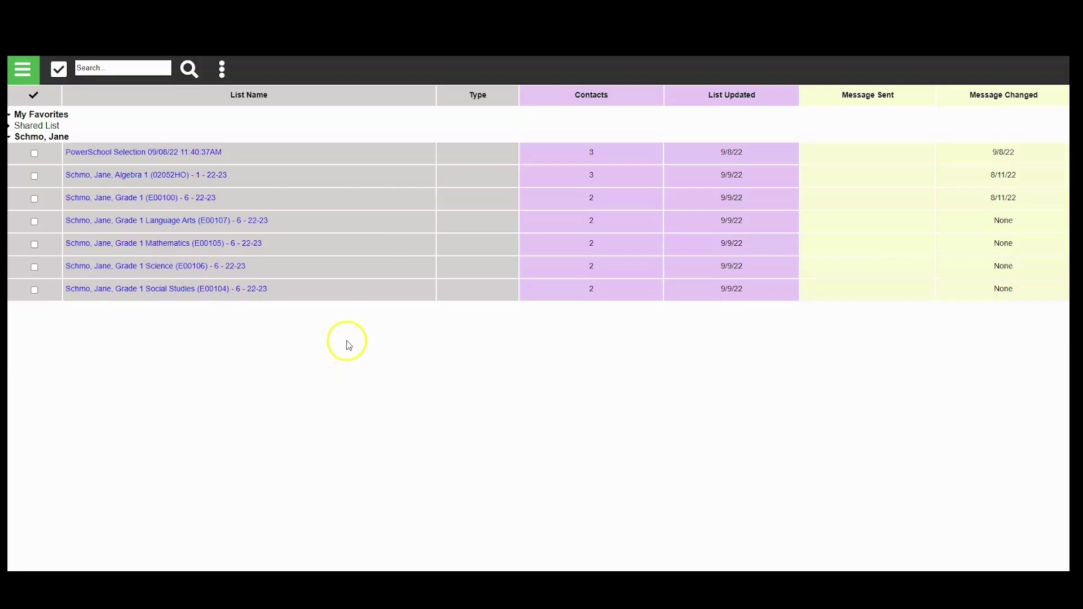
pyautogui.moveTo(395, 183)
pyautogui.click(55, 68)
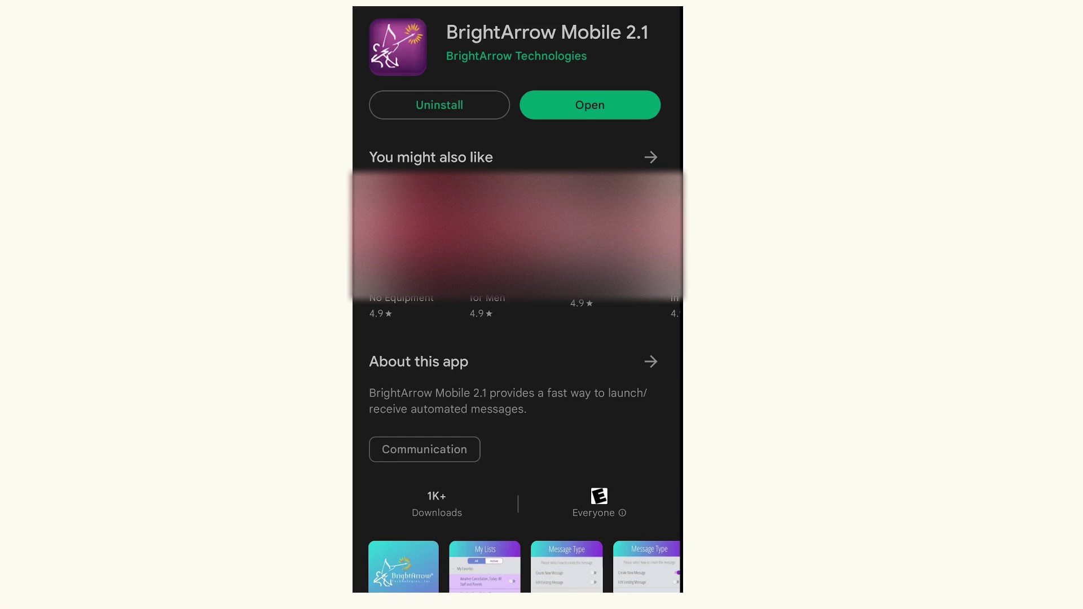
# Open BrightArrow Mobile 2.1, accept the privacy policy and log in with the account's username and password.
pyautogui.click(596, 104)
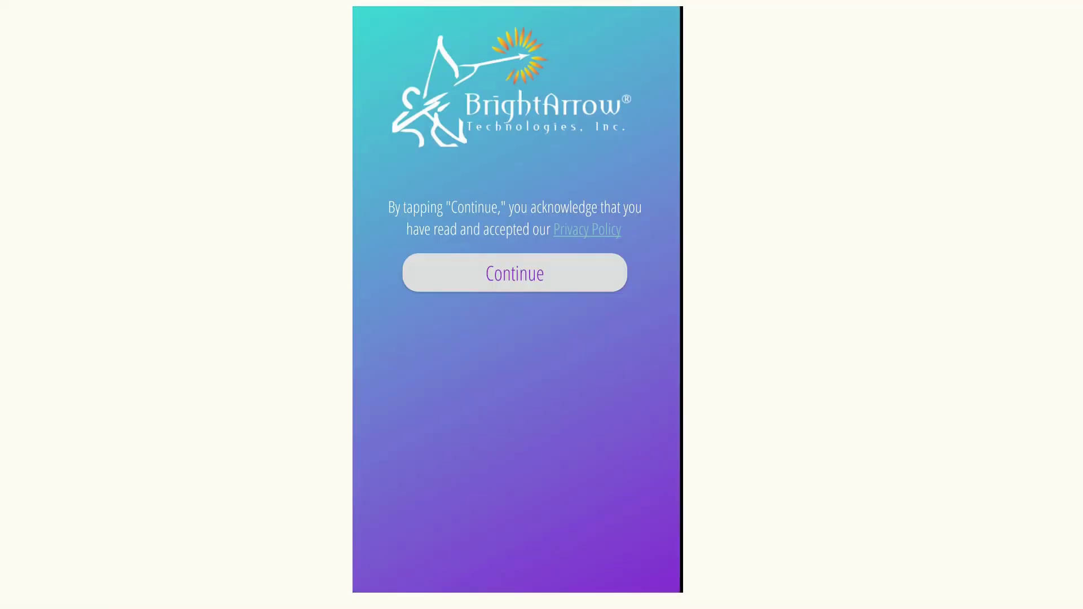
pyautogui.click(560, 272)
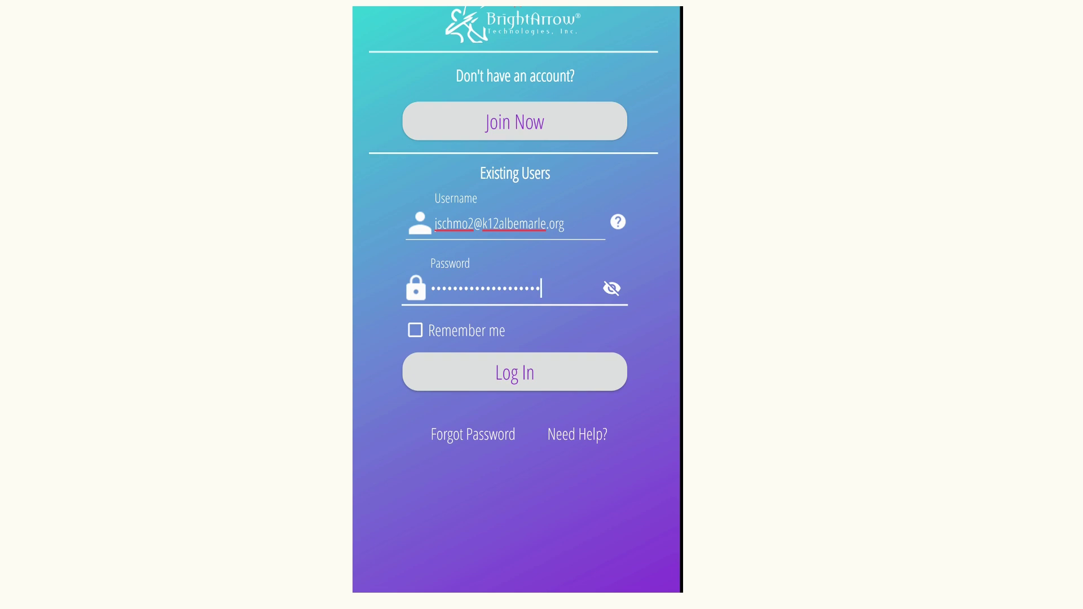
pyautogui.click(546, 372)
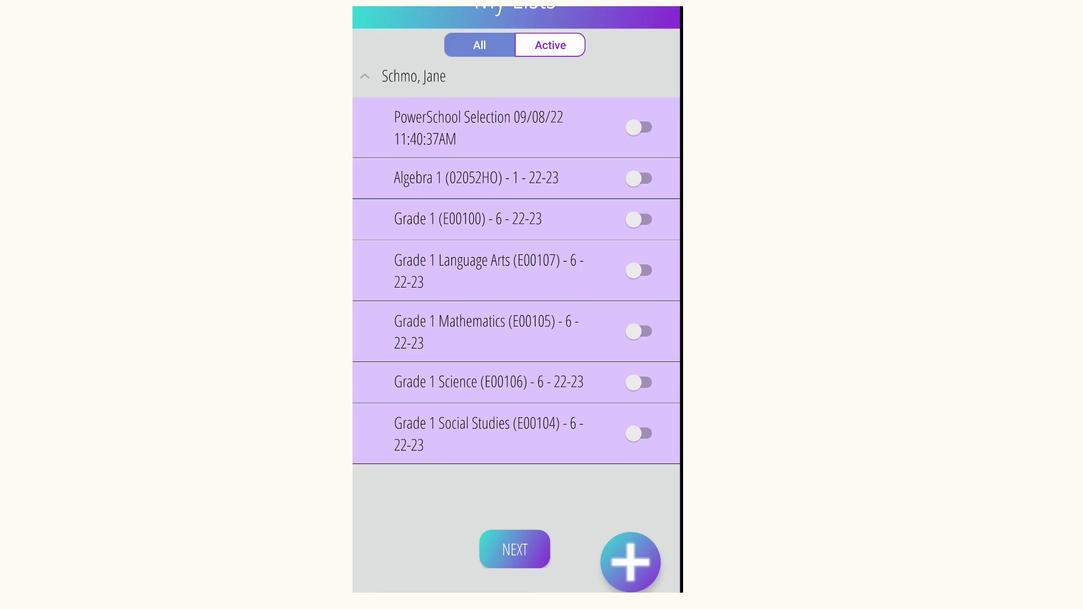
# Choose all contacts of the Algebra 1 (02052HO) list as recipients, and allow audio recording while using the app and media access.
pyautogui.click(639, 178)
pyautogui.click(519, 555)
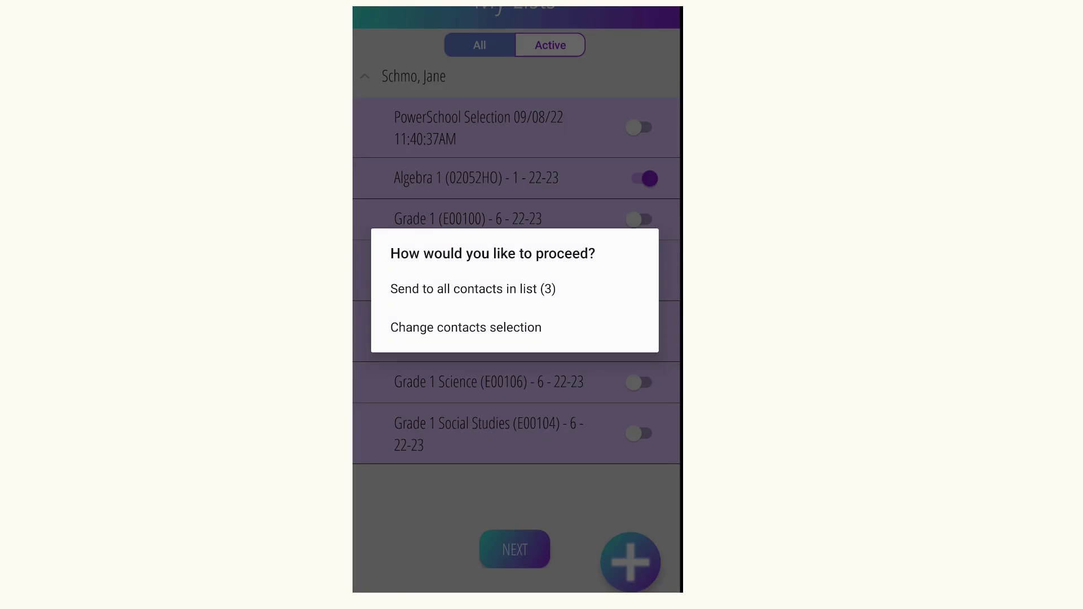
pyautogui.click(570, 292)
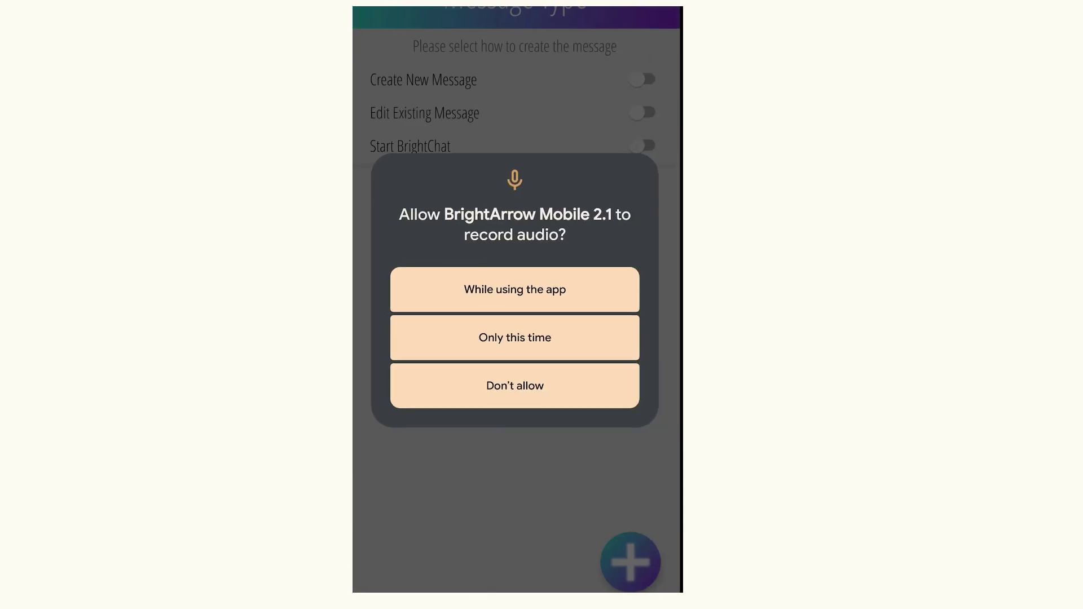
pyautogui.click(593, 295)
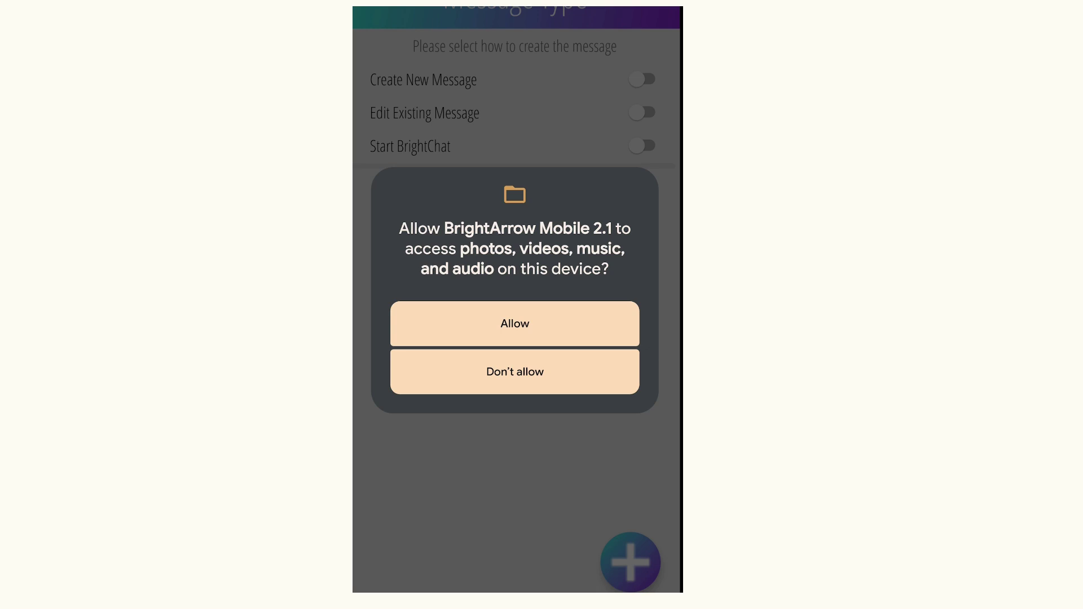
pyautogui.click(572, 329)
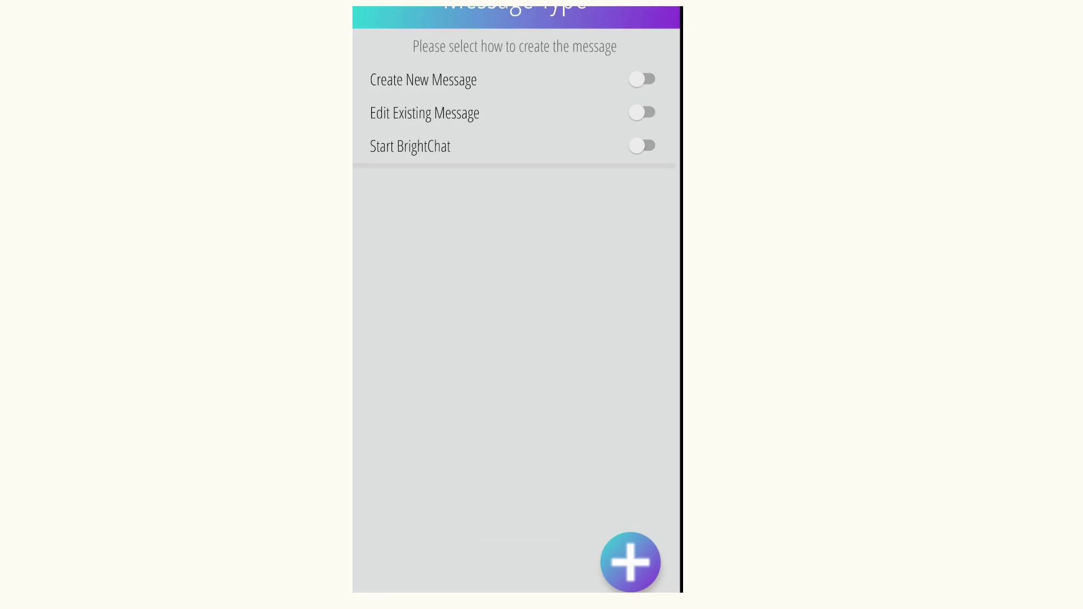
# Start a group BrightChat for the selected list, go to its initial message field and leave the form without sending.
pyautogui.click(643, 146)
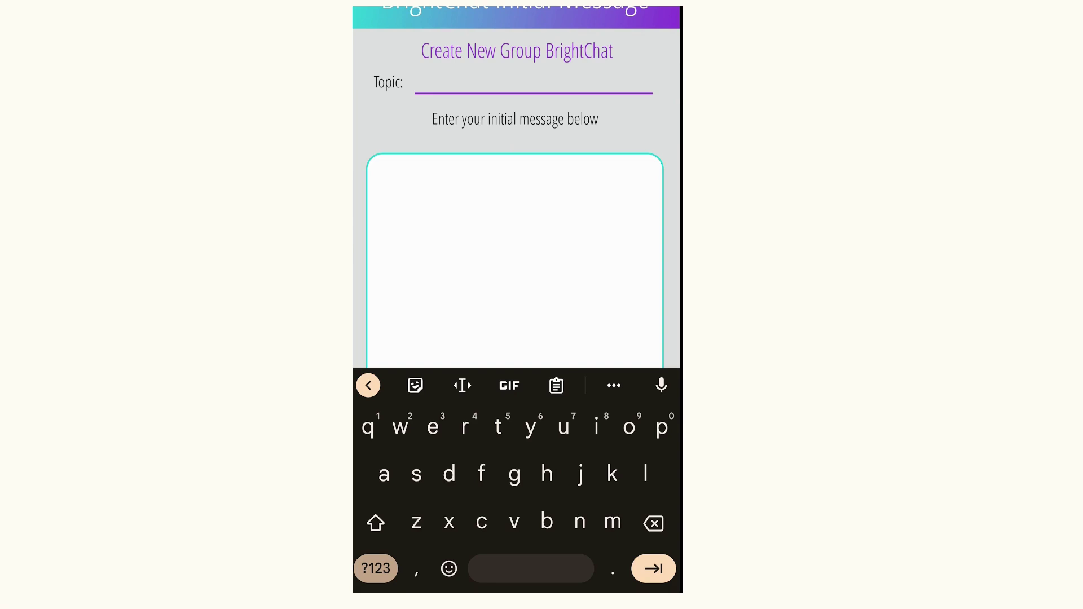
pyautogui.click(617, 225)
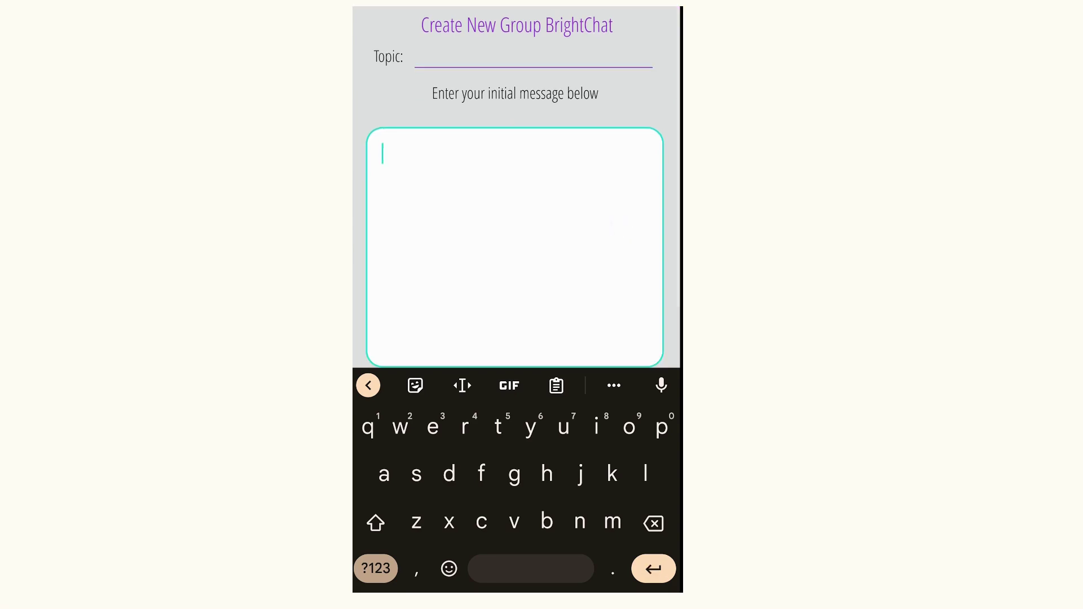
pyautogui.press('Escape')
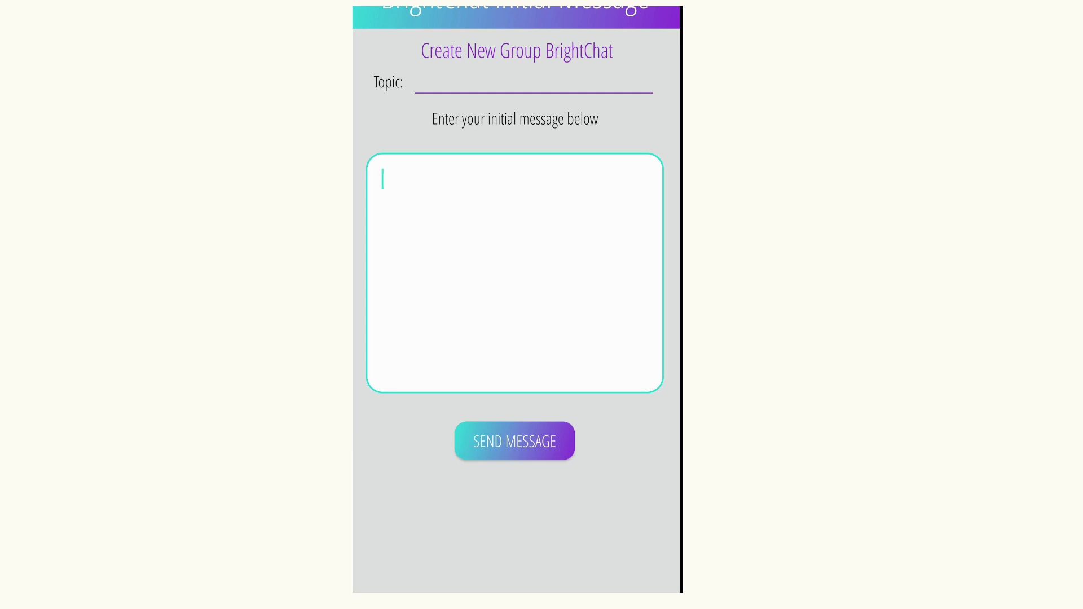
pyautogui.press('Escape')
# Open the BrightChat conversations from My Lists in the mobile app.
pyautogui.click(623, 337)
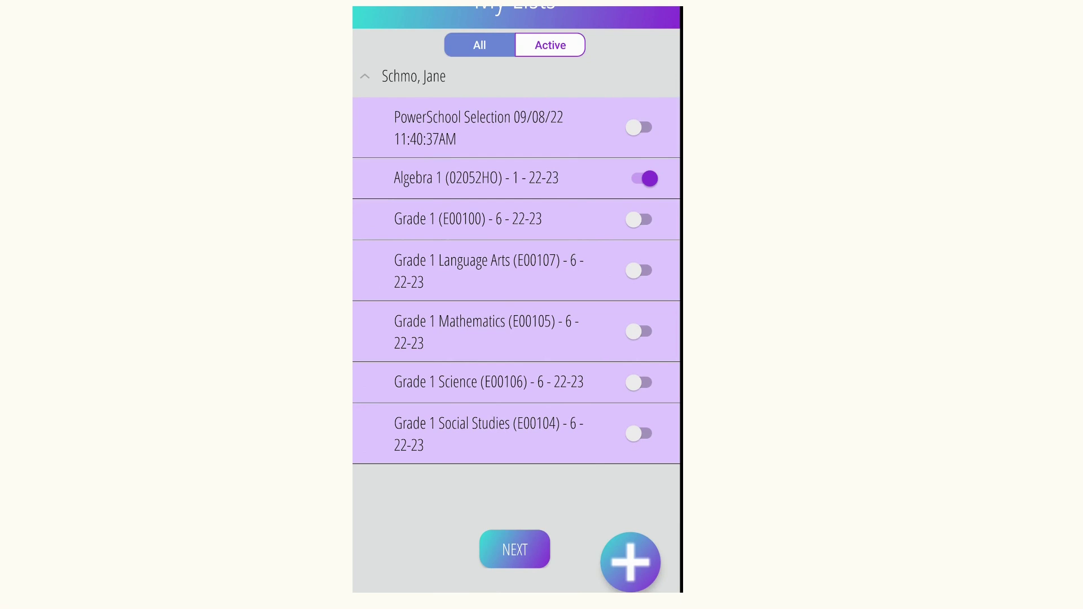
pyautogui.click(630, 562)
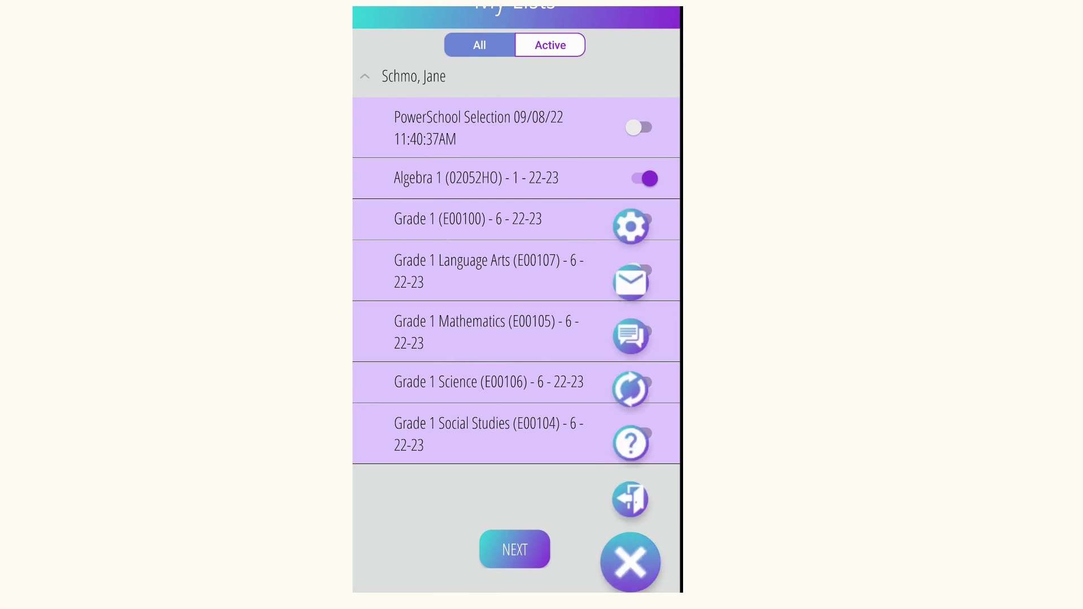
pyautogui.click(630, 337)
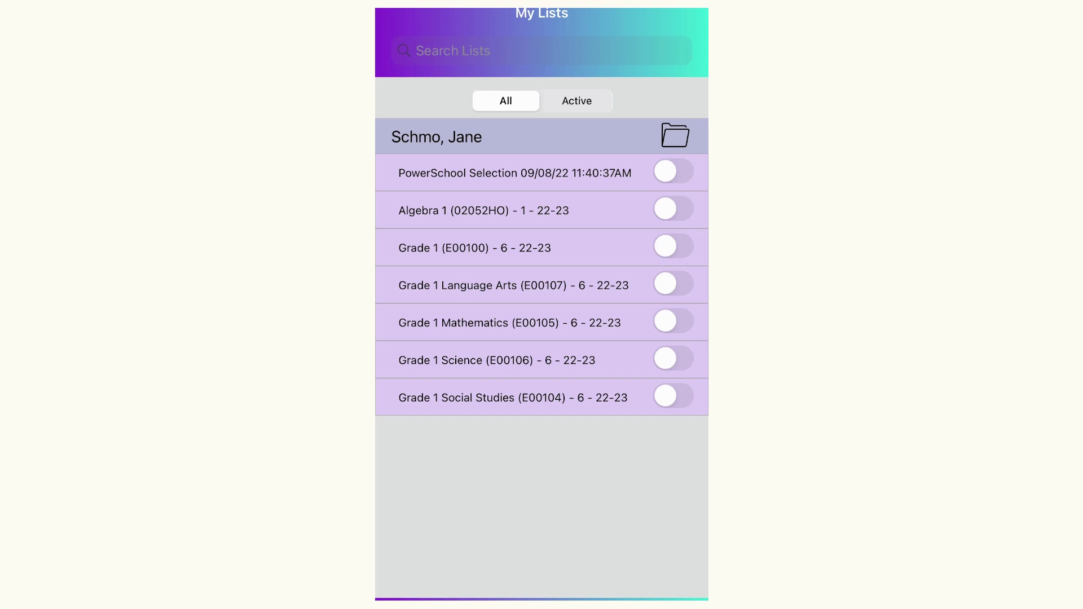
# In the iPhone version, target all contacts of the Algebra 1 (02052HO) list and choose Start BrightChat as the message type.
pyautogui.click(674, 208)
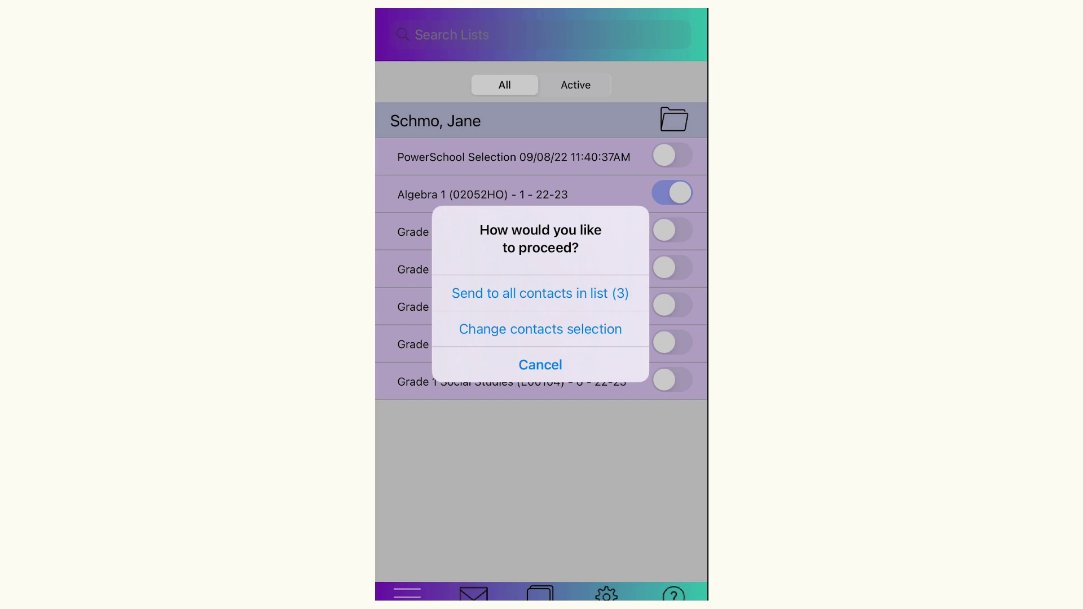
pyautogui.click(540, 293)
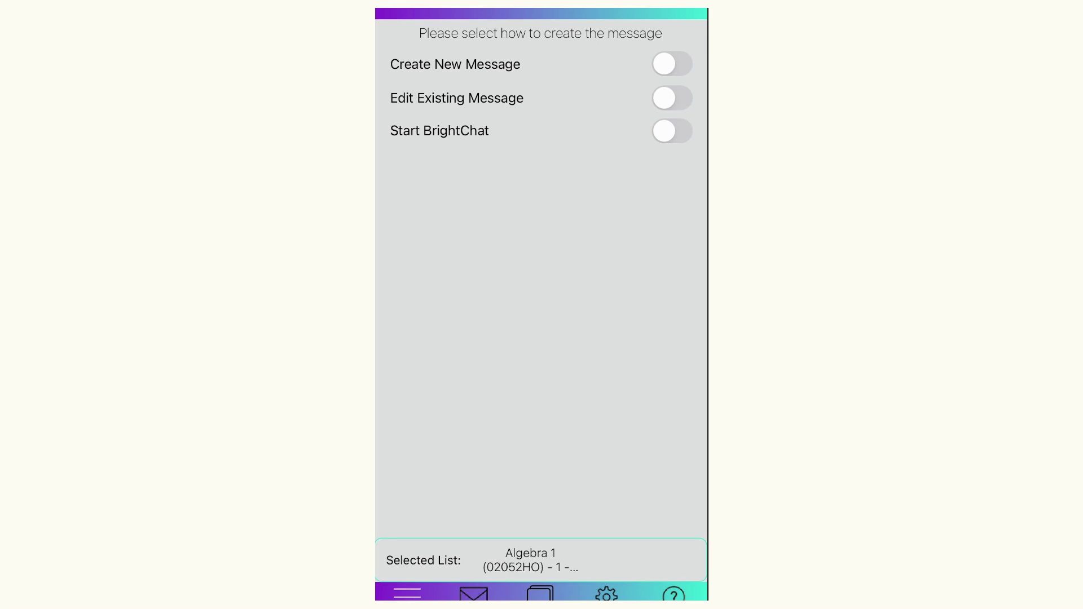
pyautogui.click(672, 131)
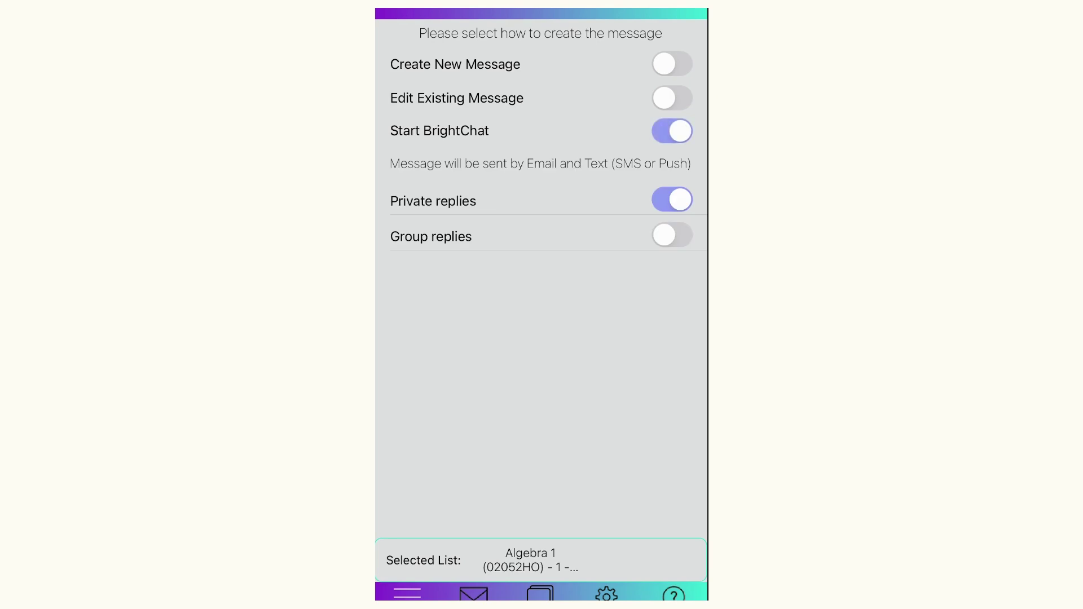